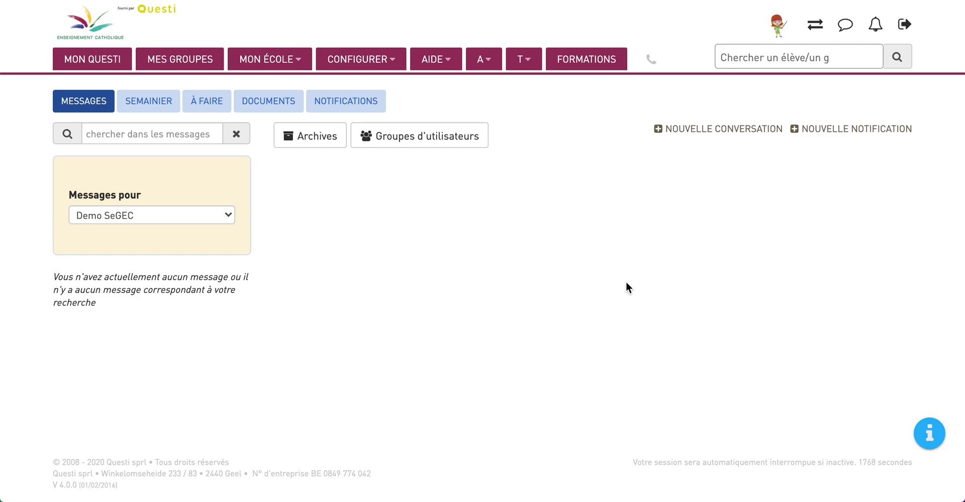
Step: Start a new test in the report card management of group P3 for the current period
left_click(179, 62)
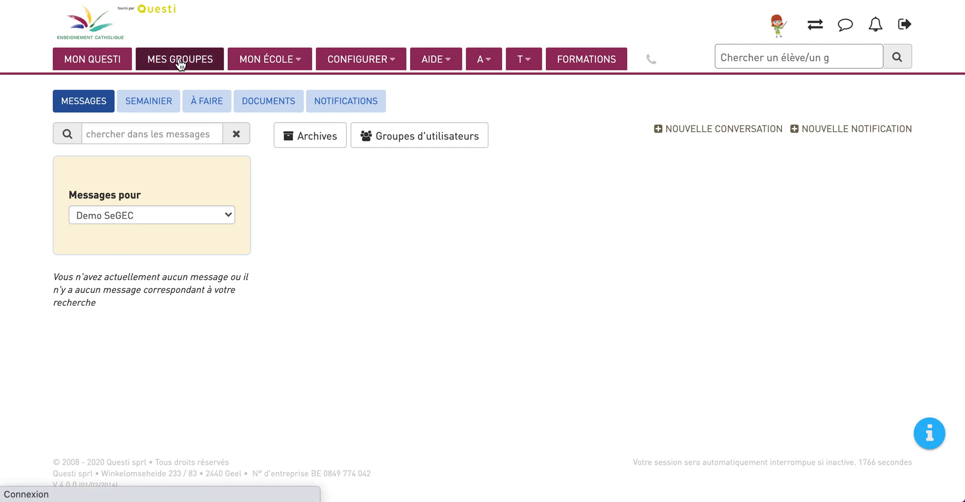
left_click(332, 103)
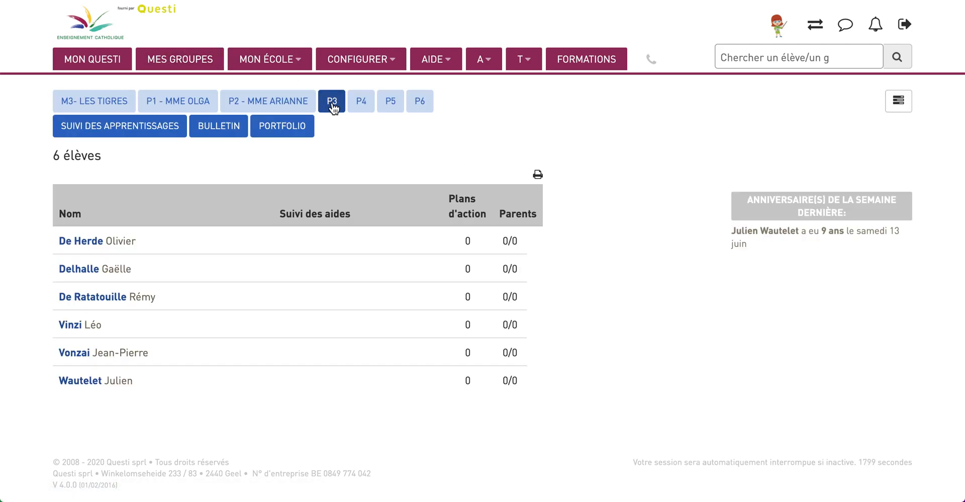
left_click(229, 127)
left_click(149, 157)
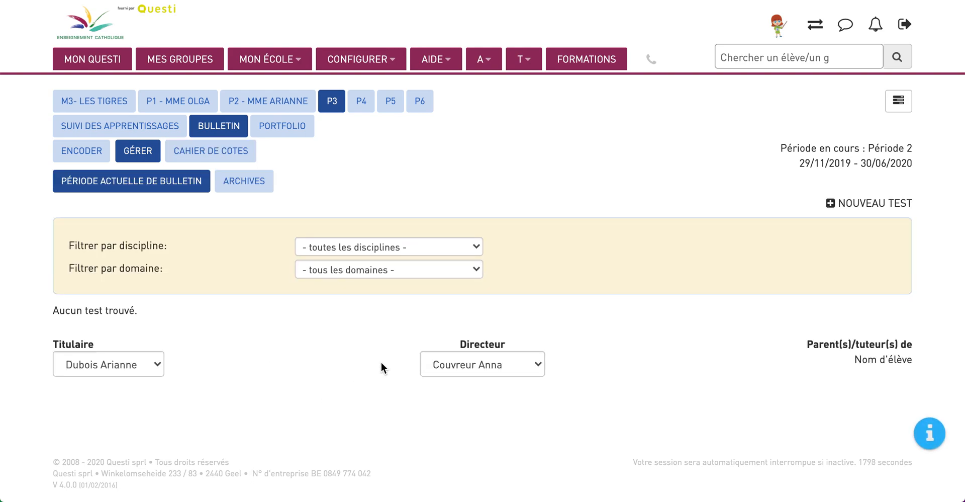
left_click(870, 203)
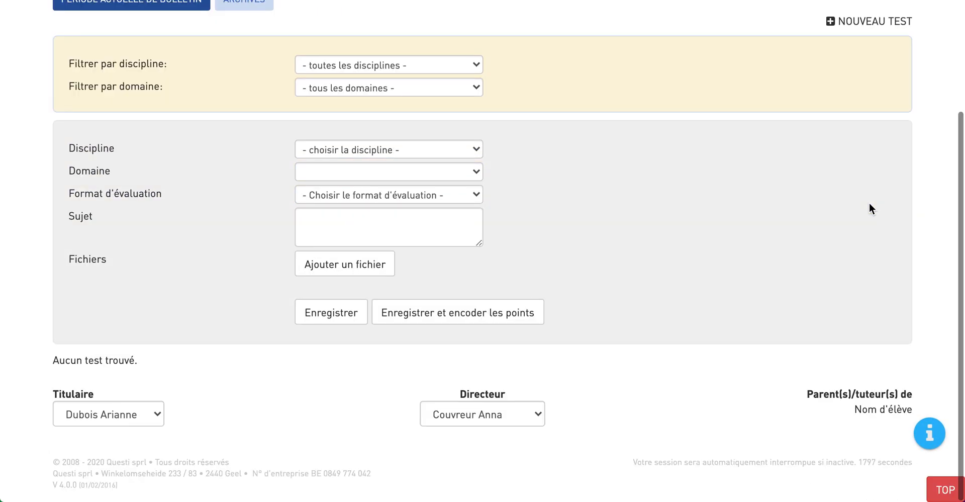
Step: Set the discipline to Commentaires de la période and the evaluation format to Commentaires, leave the subject empty, and save to encode points
left_click(467, 148)
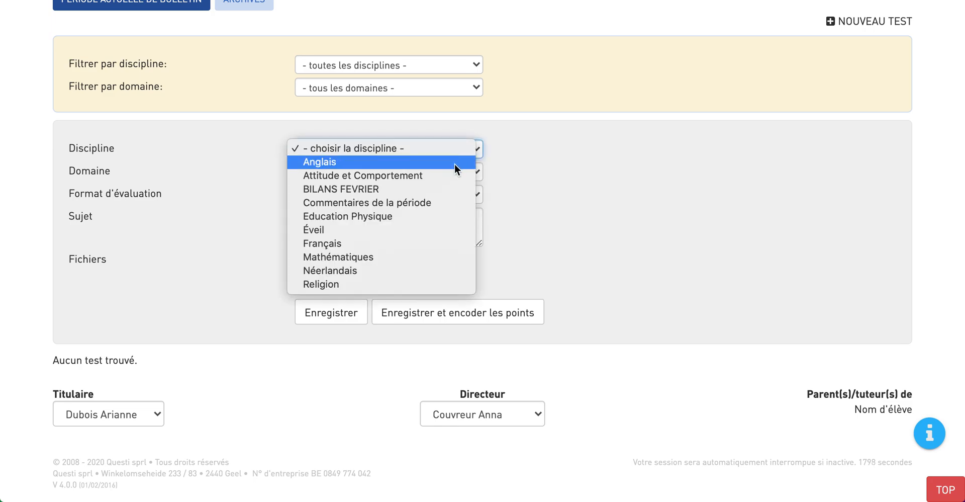
left_click(451, 203)
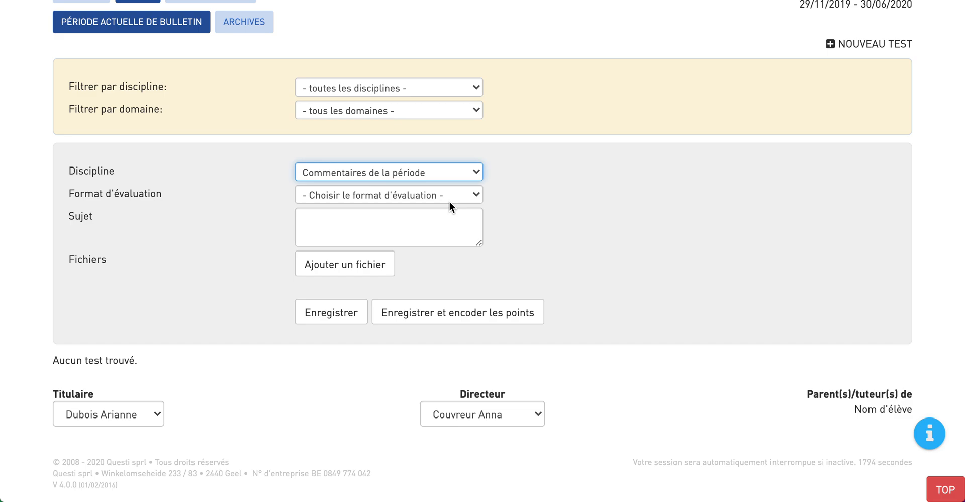
left_click(454, 194)
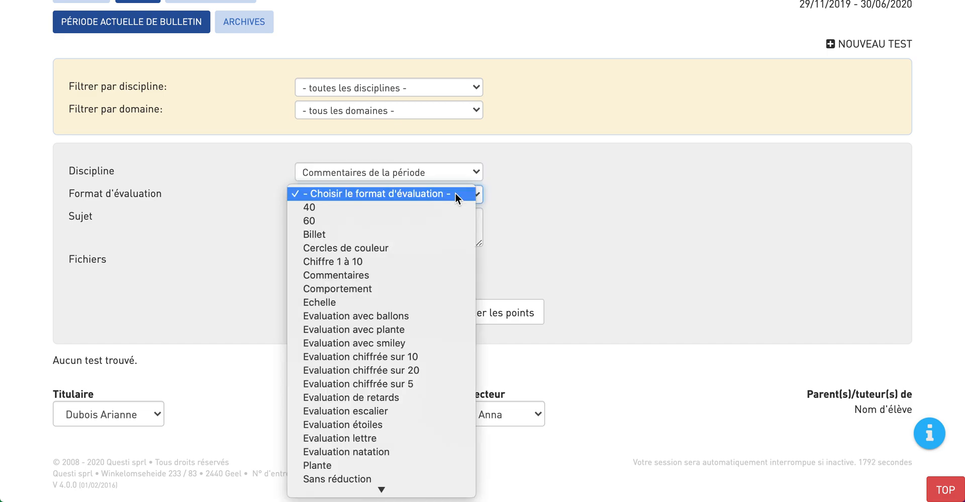
left_click(433, 277)
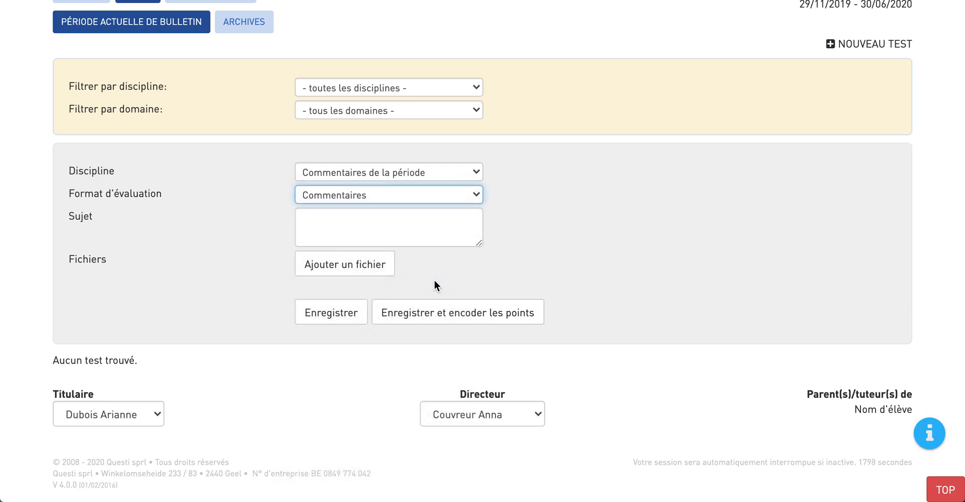
left_click(432, 229)
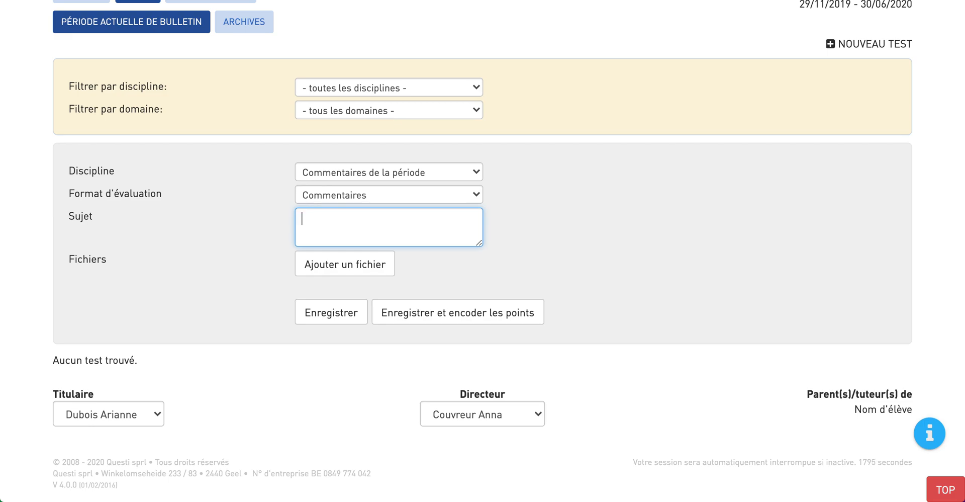
left_click(444, 311)
Step: Fill the first pupil's remark with a few lines of placeholder text starting with "hskqjhkjqskhds"
scroll(444, 308, "down", 5)
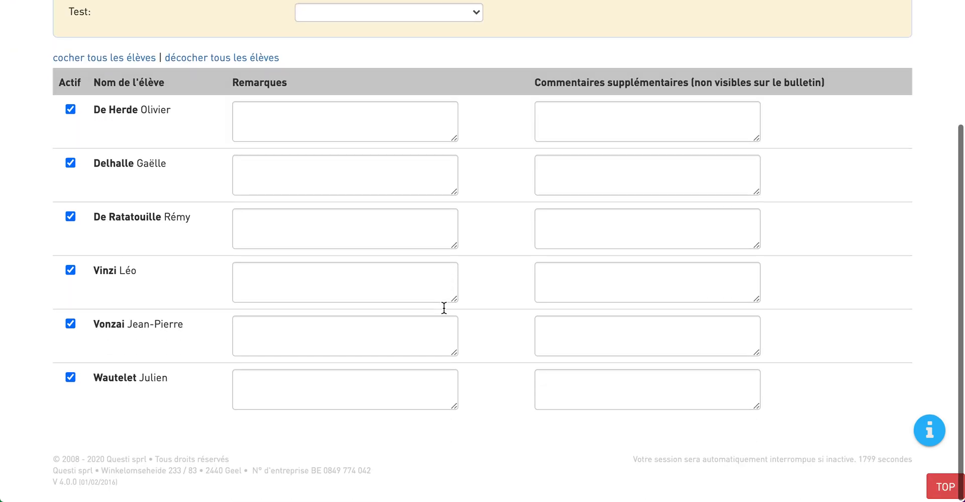
scroll(444, 307, "up", 4)
scroll(427, 314, "down", 1)
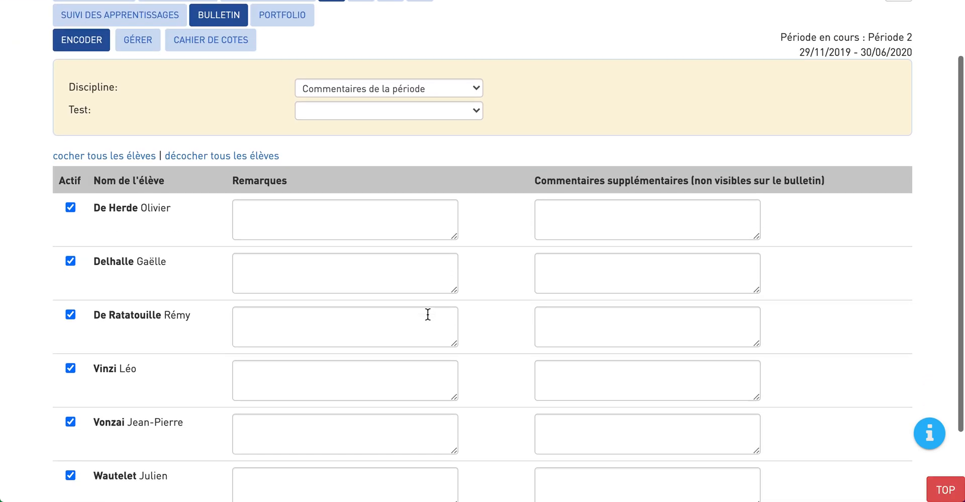
left_click(253, 220)
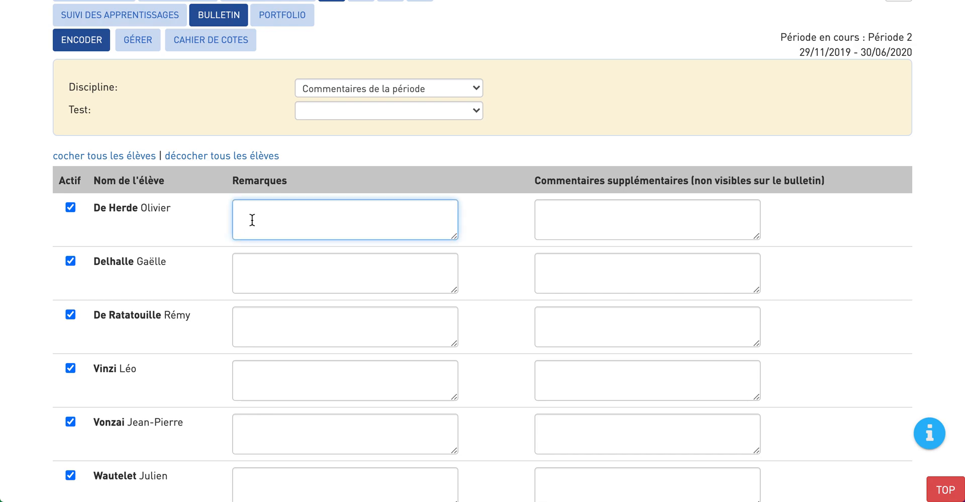
type("hskqjhkjqskhds sj")
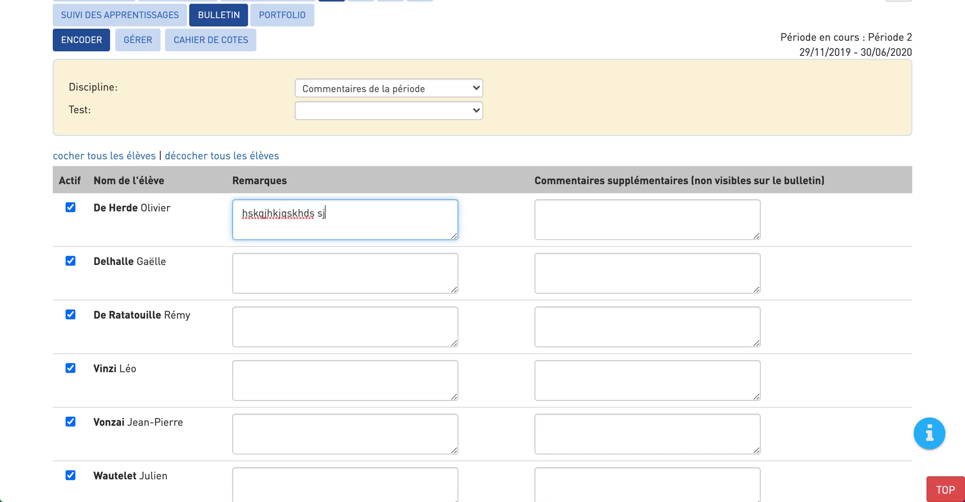
type("qhdjqlhdqs ljqhdshqljhdlq")
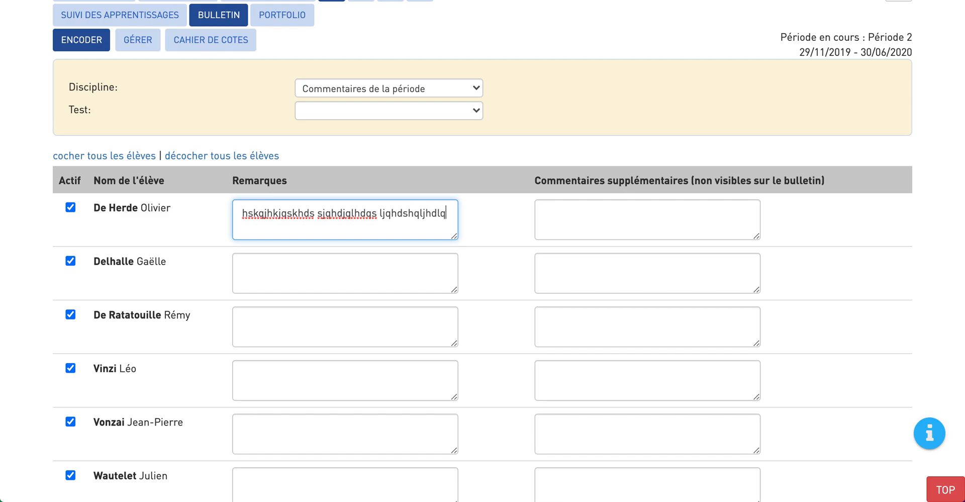
type(" ljqhDJHldhj lqk")
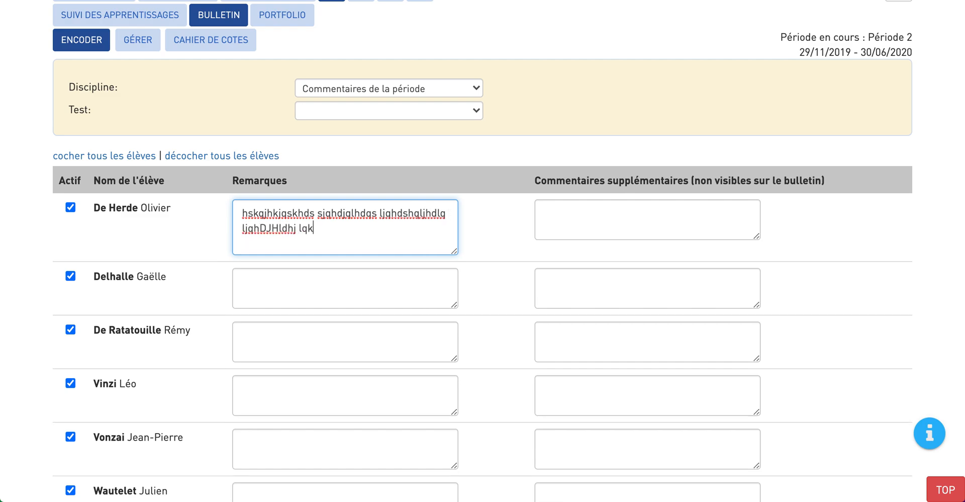
type("hdlhlDHLq lqhdHLqhdl")
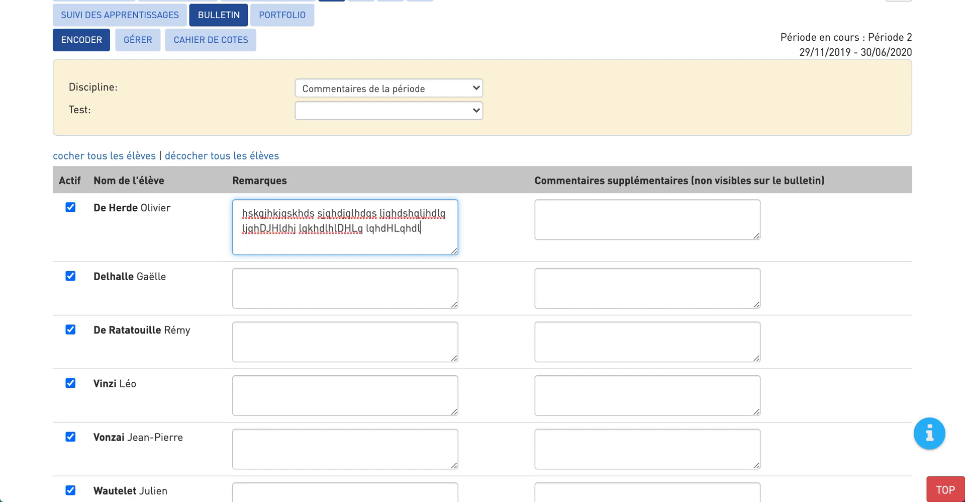
type(" lqkhLHqldhlhD qjh")
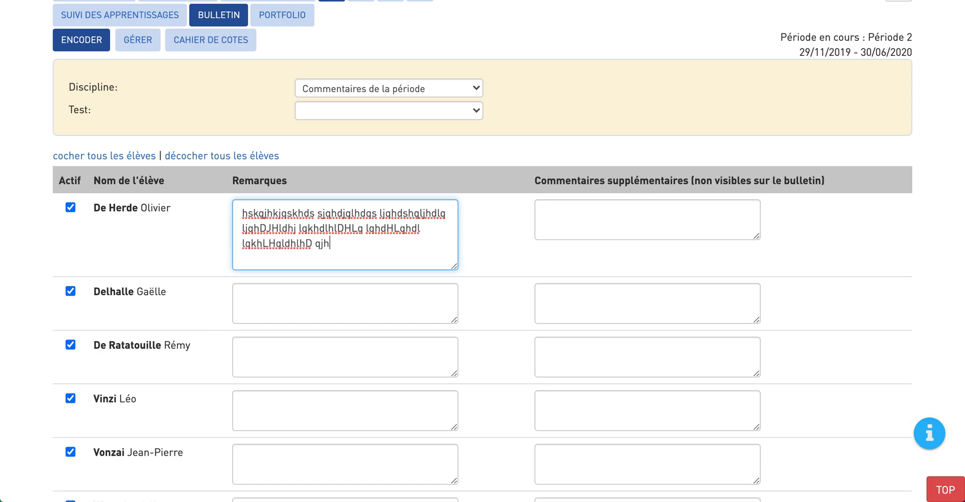
type("dlhqD DjqgdljhqlD XL")
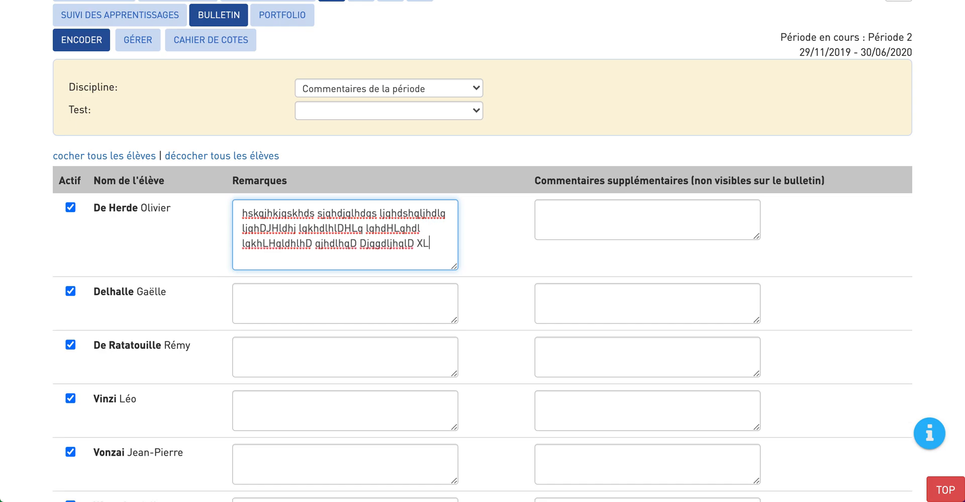
type("J<MPopu")
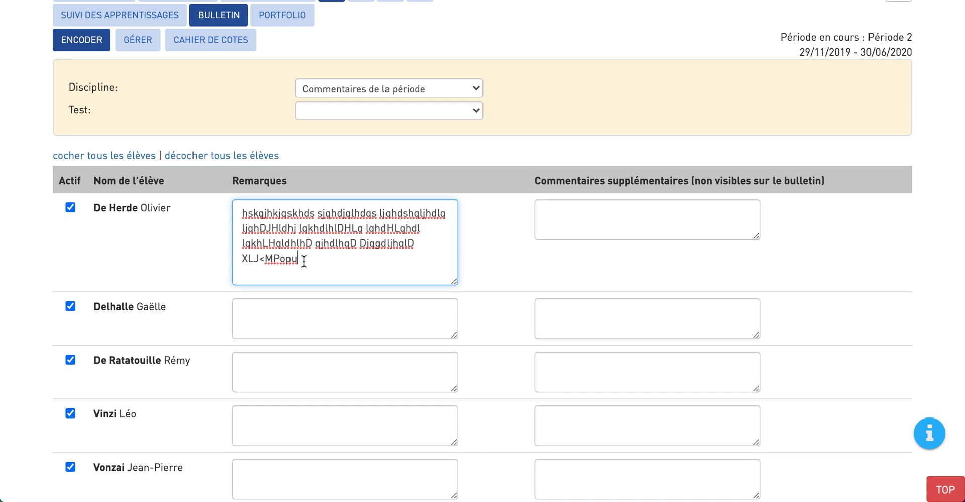
Step: Duplicate the placeholder text within the first pupil's remark to make it twice as long
left_click_drag(304, 262, 229, 211)
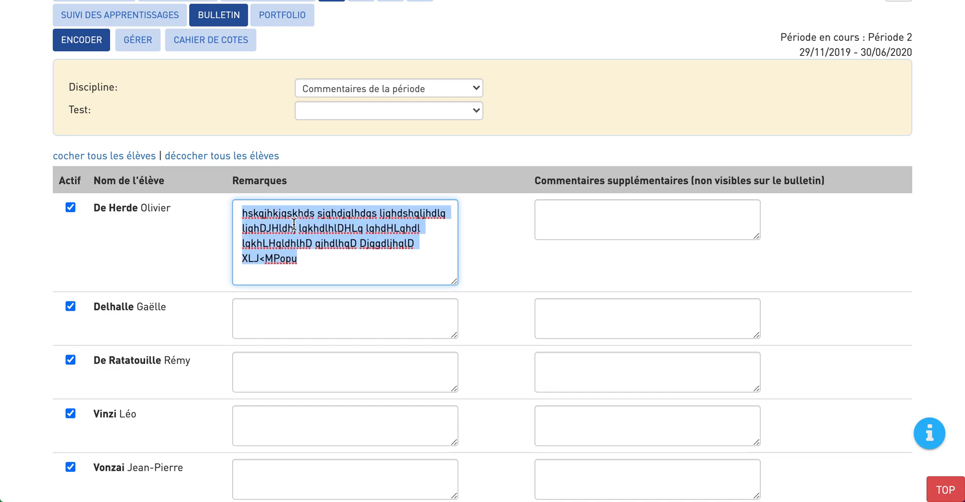
left_click(379, 258)
type("hskgjhkjgskhds sjghdjglhdgs ljghdshglihdlg ljghDJHldhj lgkhdlhlDHLg lghdHLghdl lgkhLHgldhlhD gjhdlhgD DjggdljhglD XLJ<MPopu")
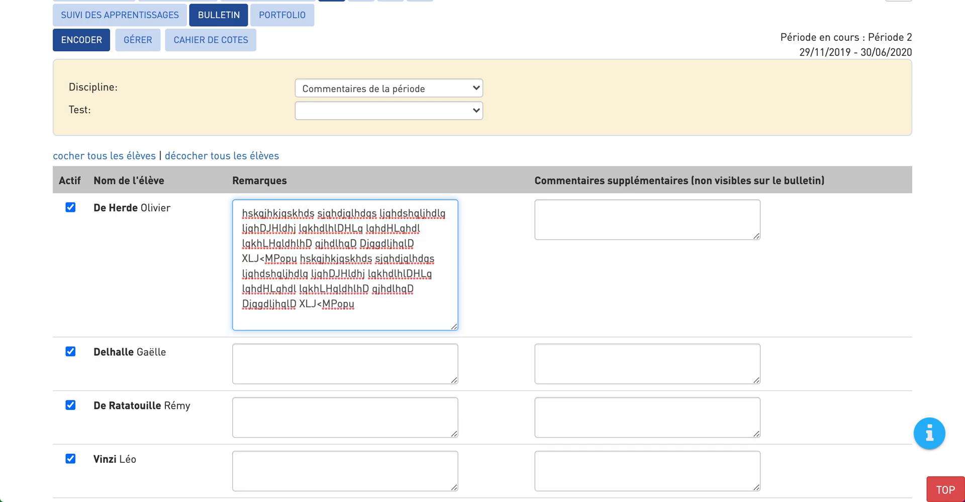
Step: Copy the first pupil's remark up to the second "ljqhDJHl" into the remarks of the other five pupils
left_click_drag(242, 212, 351, 266)
key("ctrl+c")
left_click(320, 361)
key("ctrl+v")
left_click(270, 468)
key("ctrl+v")
key("Tab")
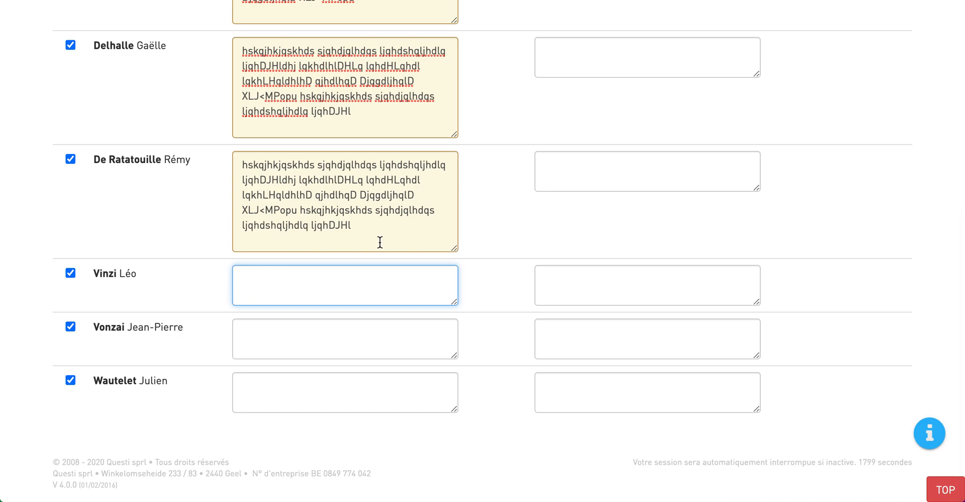
key("ctrl+v")
key("Tab")
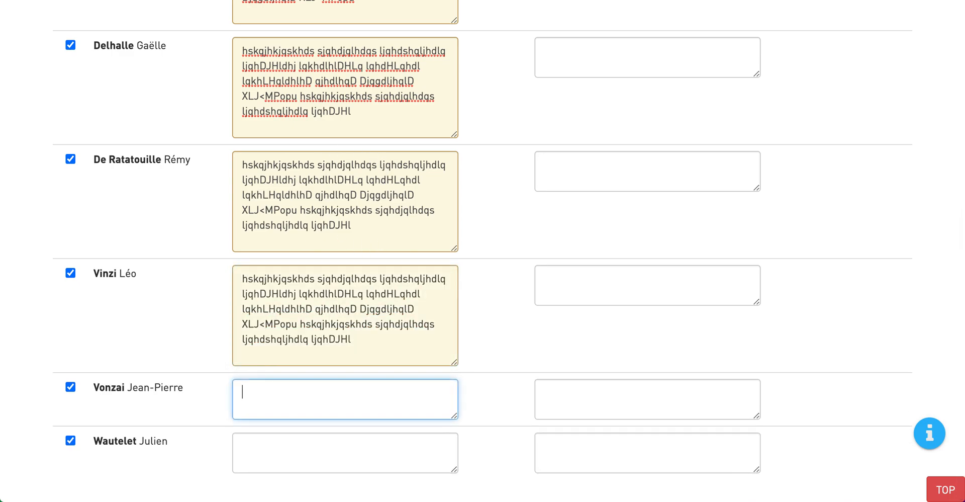
key("ctrl+v")
key("Tab")
key("ctrl+v")
key("Tab")
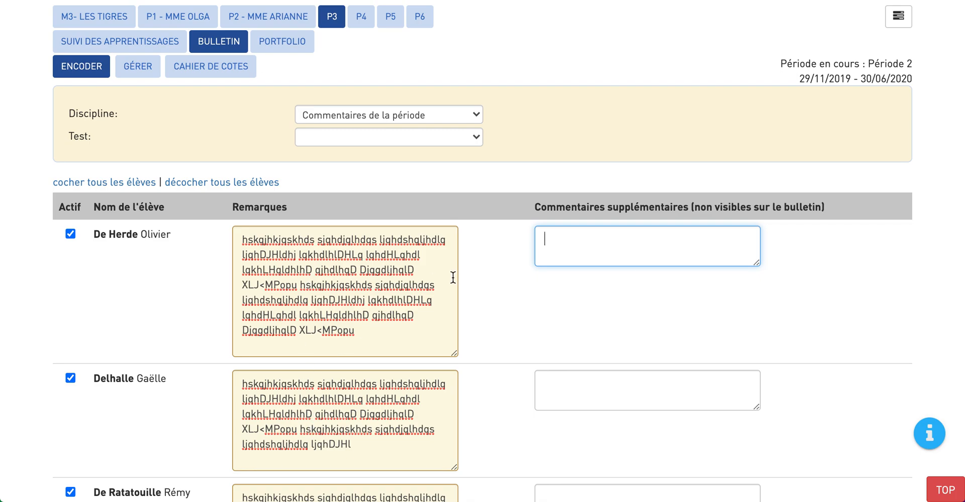
Step: Open the first pupil's report card in group P3 and delete the existing remark under Conseils et défis proposés
scroll(453, 277, "up", 3)
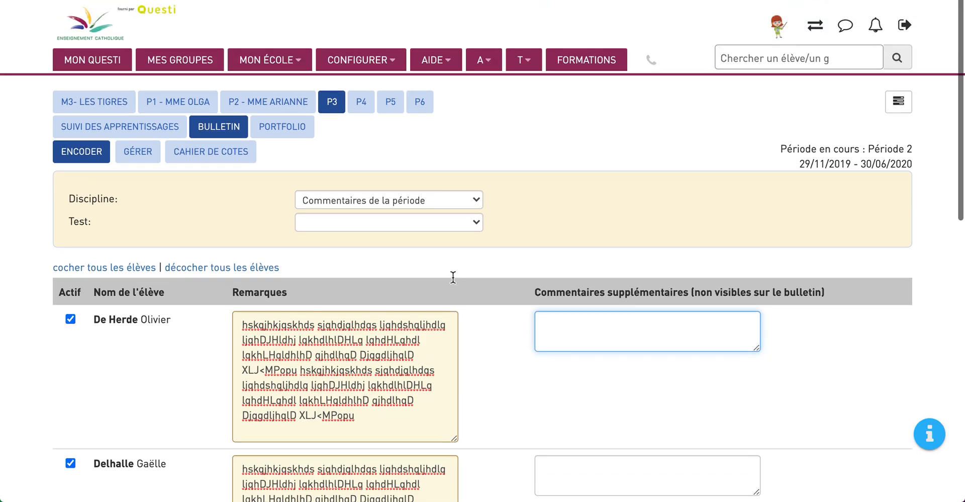
left_click(215, 128)
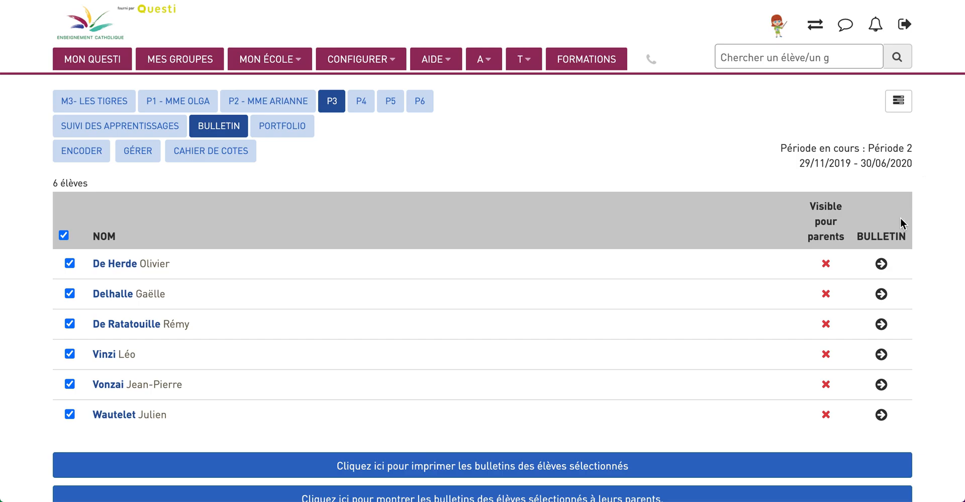
left_click(881, 264)
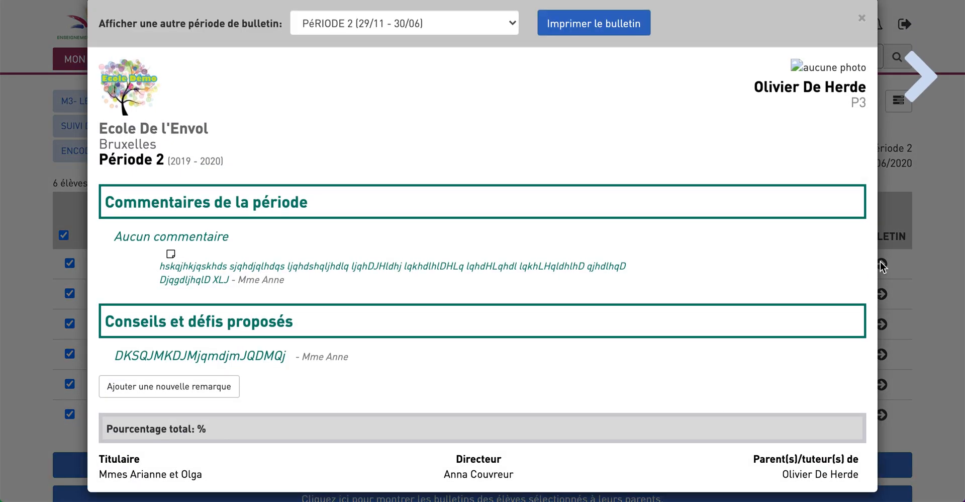
scroll(511, 322, "down", 1)
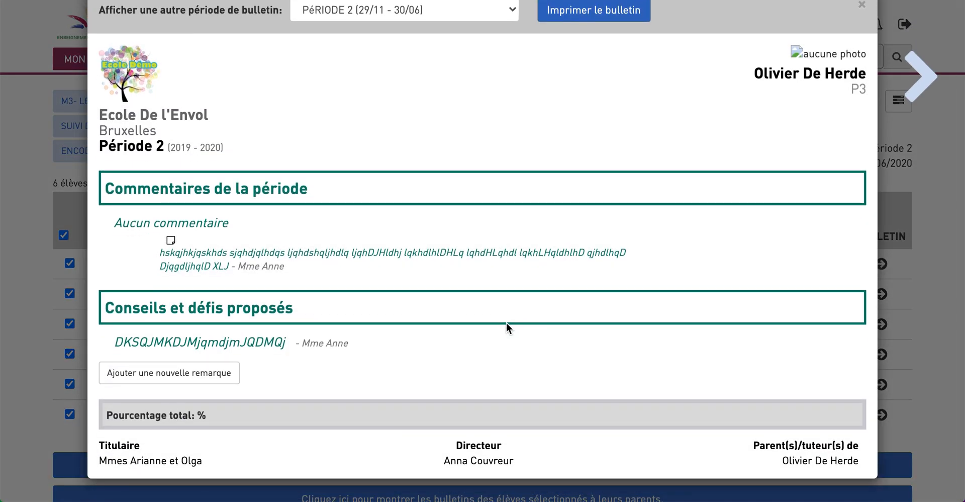
mouse_move(243, 339)
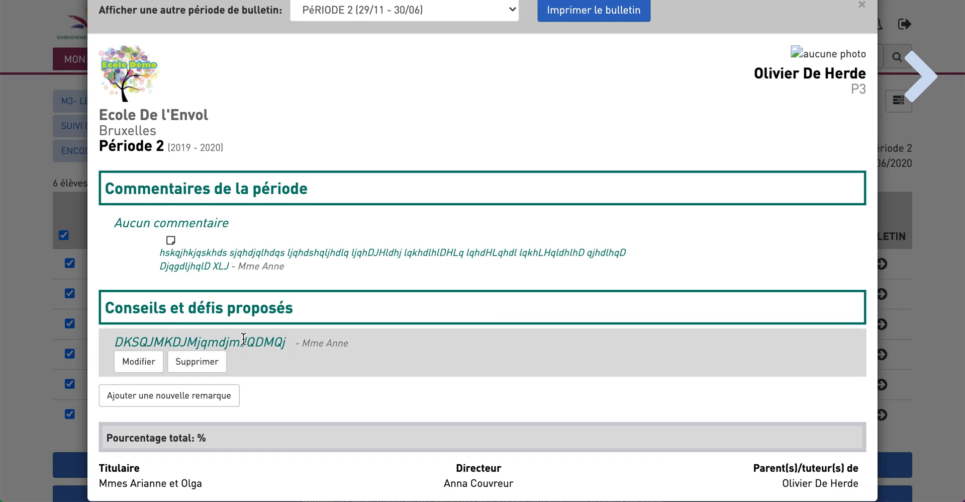
left_click(197, 361)
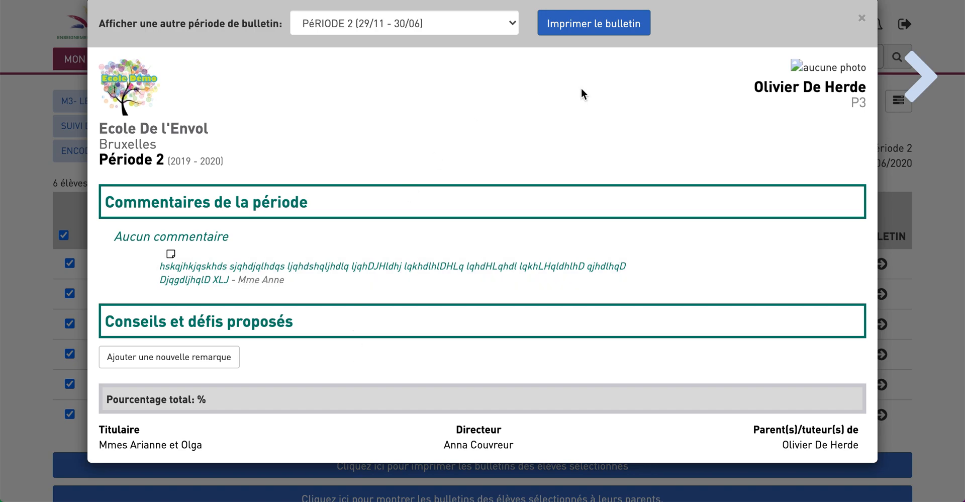
Step: Generate the first pupil's printable report card, view the downloaded PDF, and close both the PDF and the report card
left_click(609, 36)
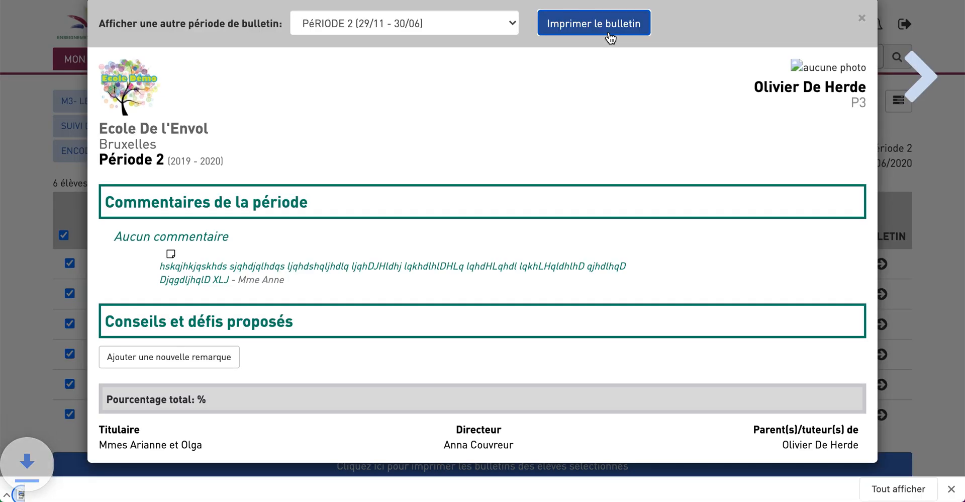
left_click(85, 487)
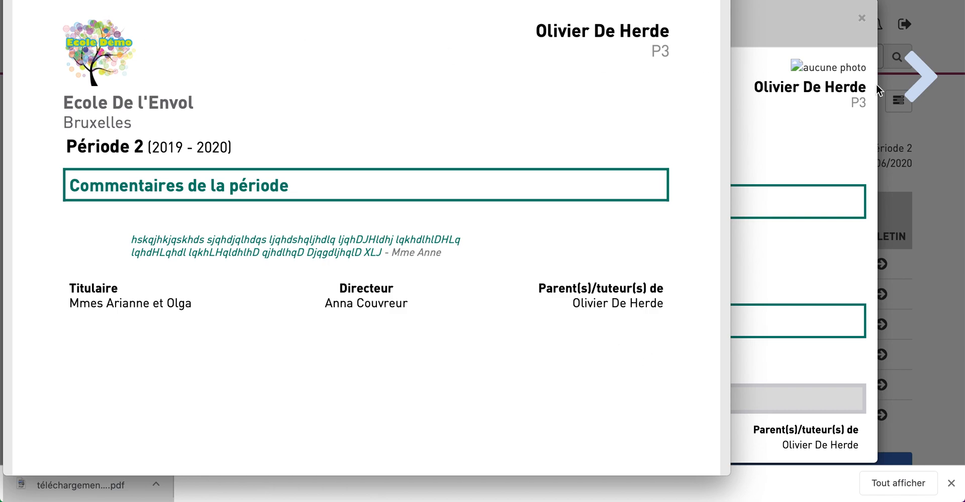
left_click(806, 169)
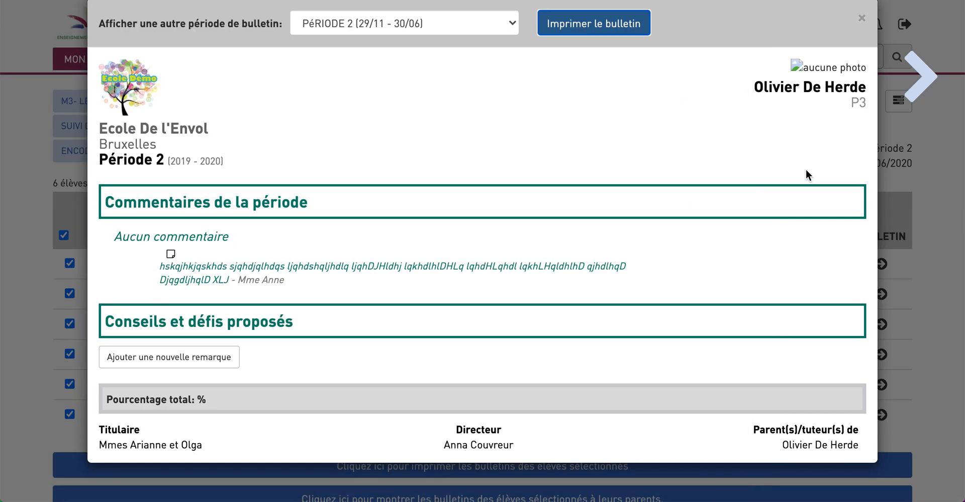
left_click(863, 19)
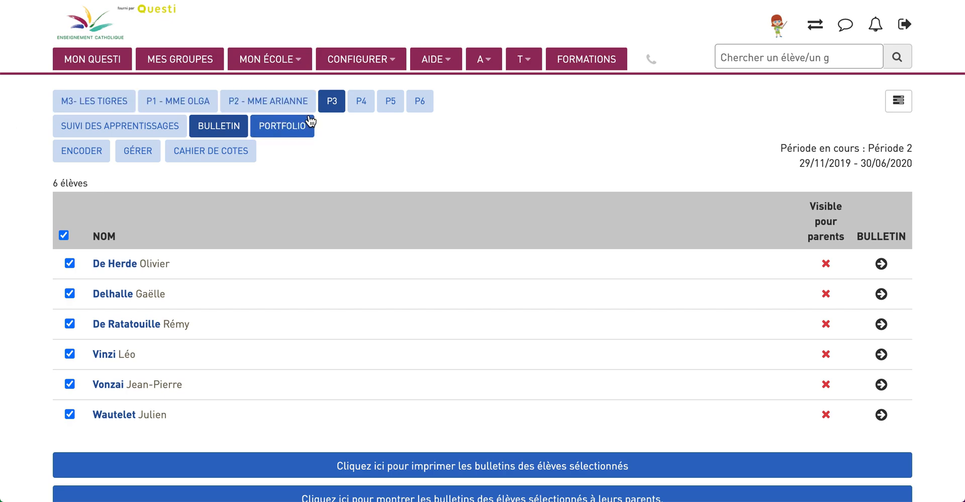
Step: Open the report card management of group P4 and look through the tests of the current period
left_click(361, 102)
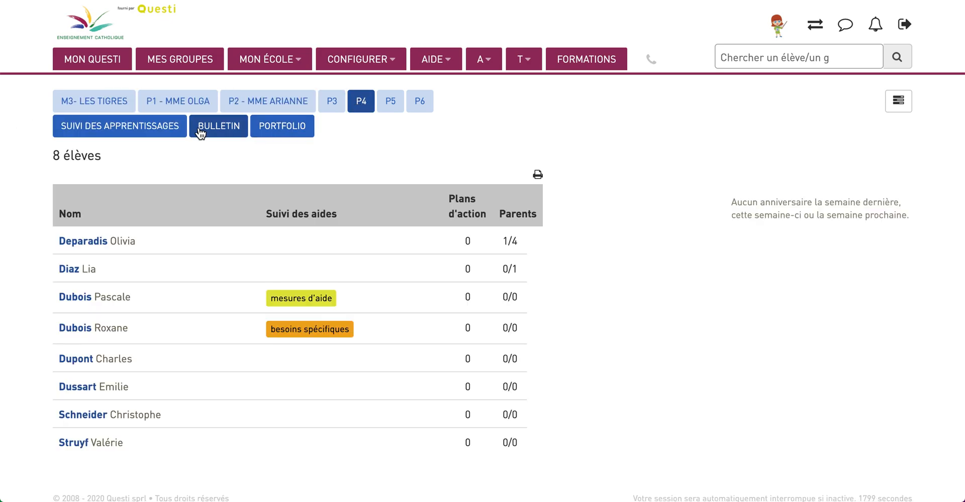
left_click(201, 130)
left_click(137, 153)
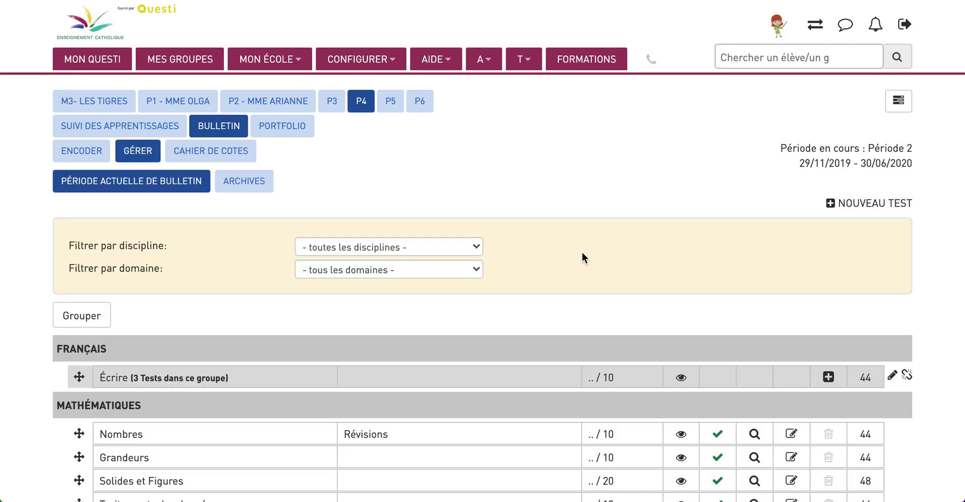
scroll(581, 254, "down", 5)
scroll(583, 254, "down", 7)
scroll(582, 254, "up", 10)
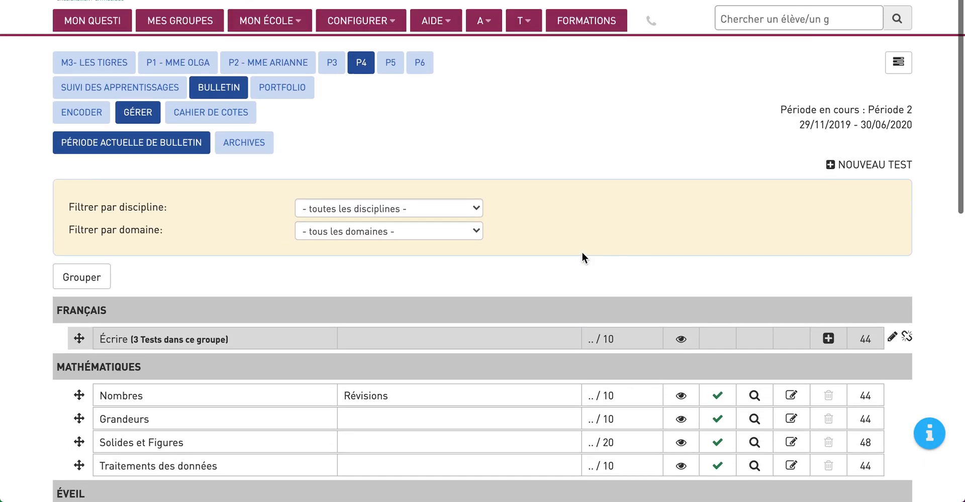
Step: Save the Français comment "dkshqklhdqsldh lqsjdhljdqshlj" in the first P4 pupil's report card, check the Conseils et défis proposés section, and close the card
left_click(221, 90)
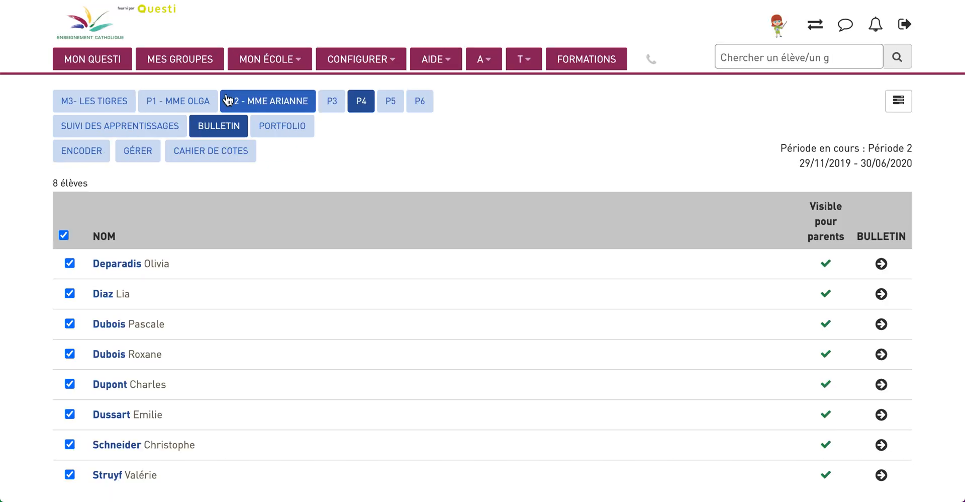
left_click(882, 263)
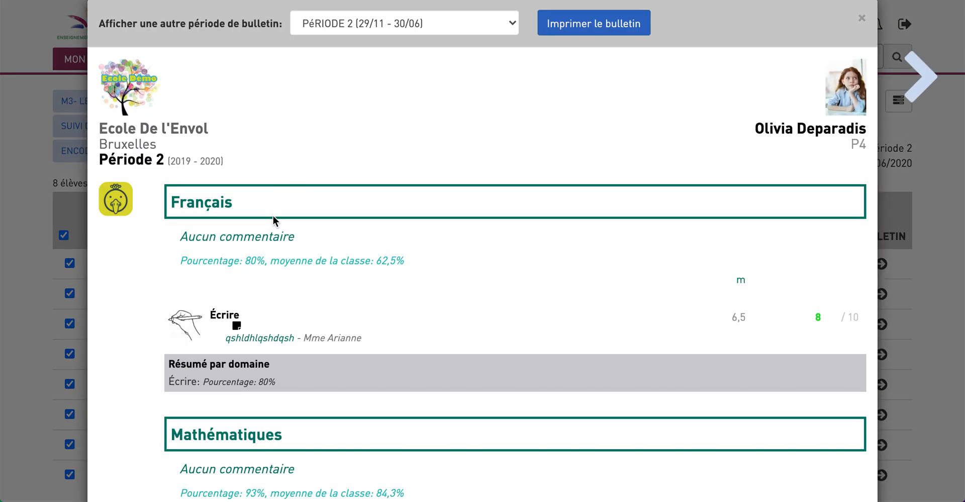
left_click(300, 237)
left_click(308, 234)
type("dkshqklhdqsldh lqsjdhljdqshlj")
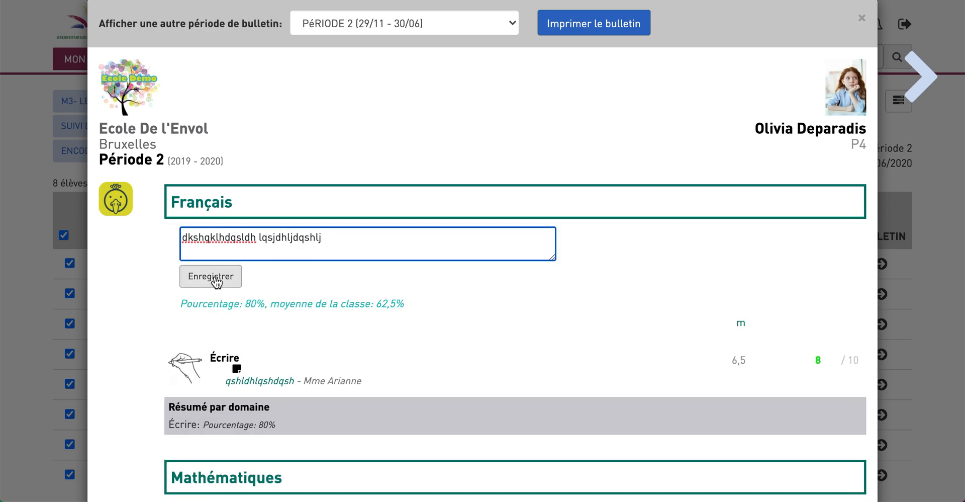
left_click(216, 283)
scroll(454, 338, "down", 15)
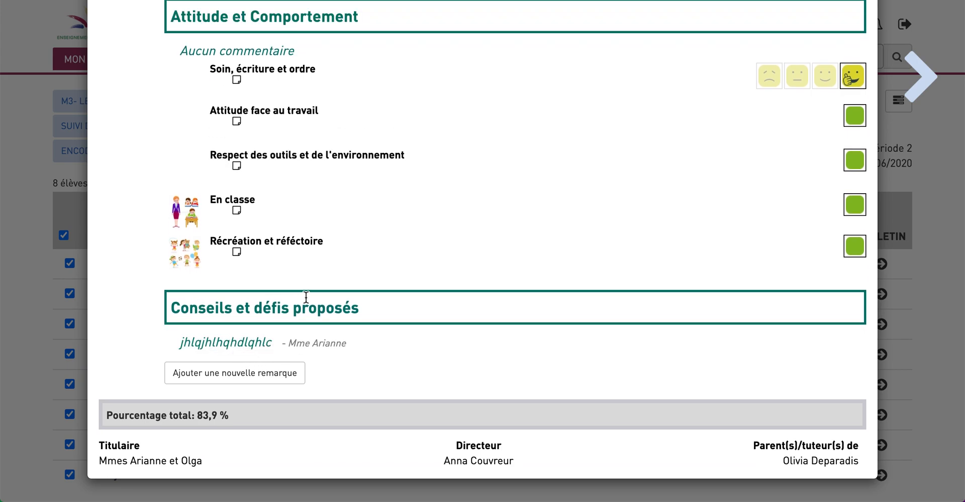
left_click(913, 237)
Step: Hide the Anglais "Ecrire" test and the Néerlandais "Lire" test in the report card management of group P5
left_click(135, 156)
scroll(519, 299, "down", 2)
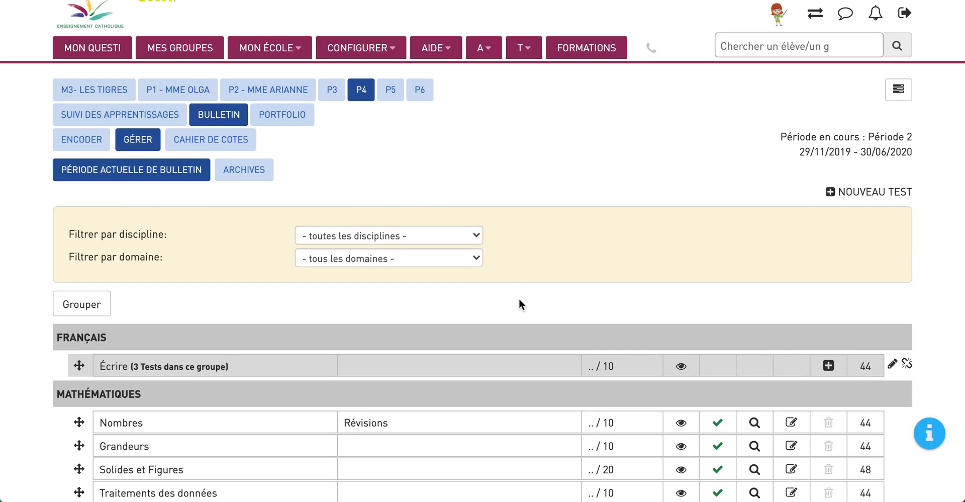
scroll(519, 299, "up", 3)
left_click(390, 103)
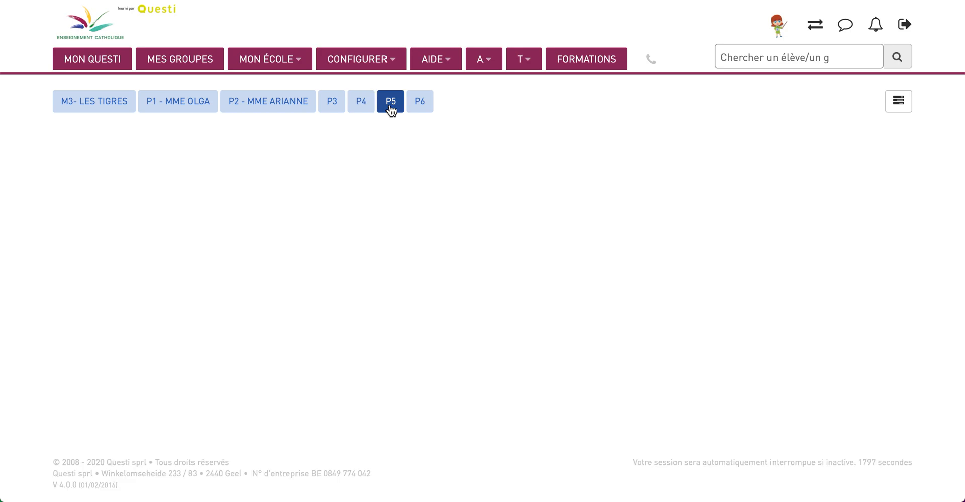
left_click(210, 126)
left_click(137, 156)
scroll(503, 319, "down", 2)
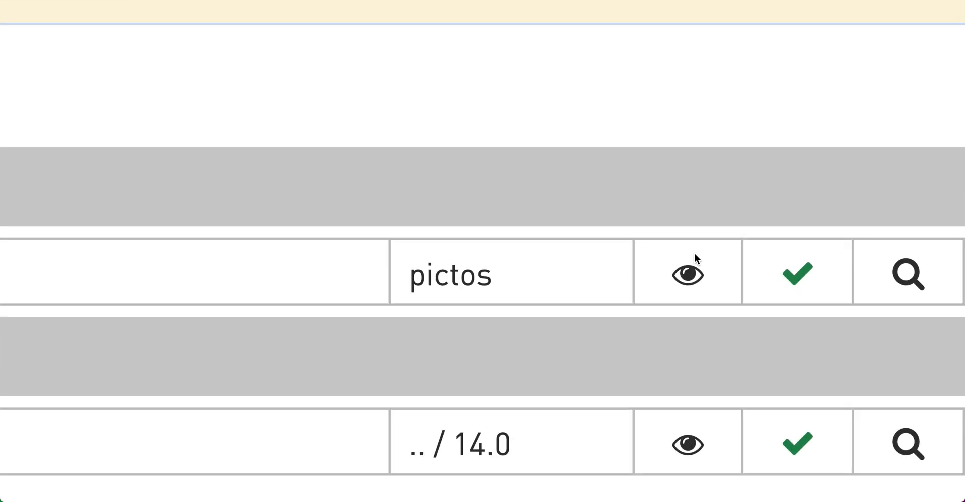
left_click(683, 283)
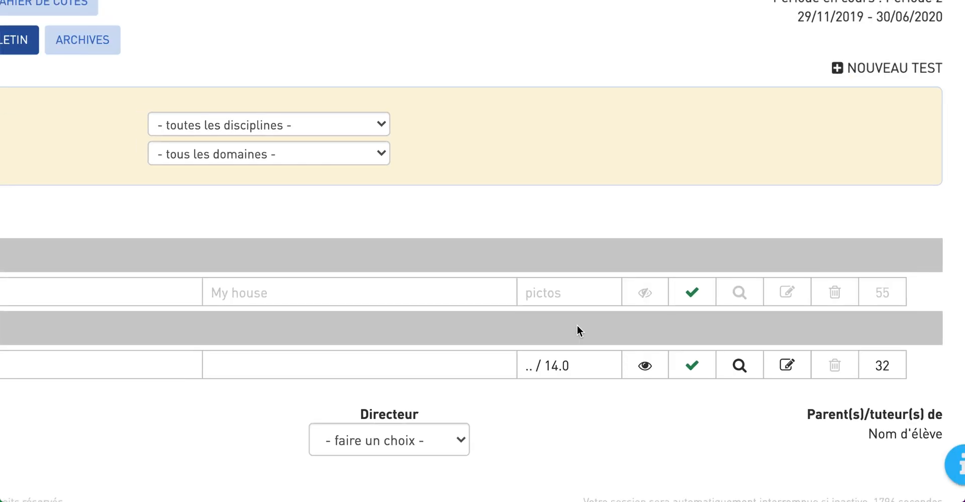
left_click(642, 371)
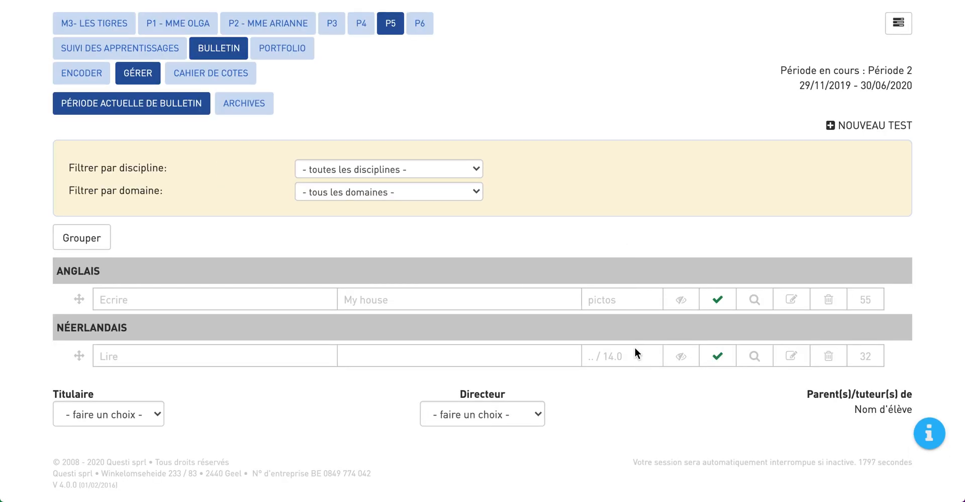
Step: Add the remark "flhlsdjhflqhlfqshlfhsq qsldihqlshdlqshdlq wjdhlqhsld lqskhdlhqdlh" under Conseils et défis proposés in the first P5 pupil's report card
left_click(218, 54)
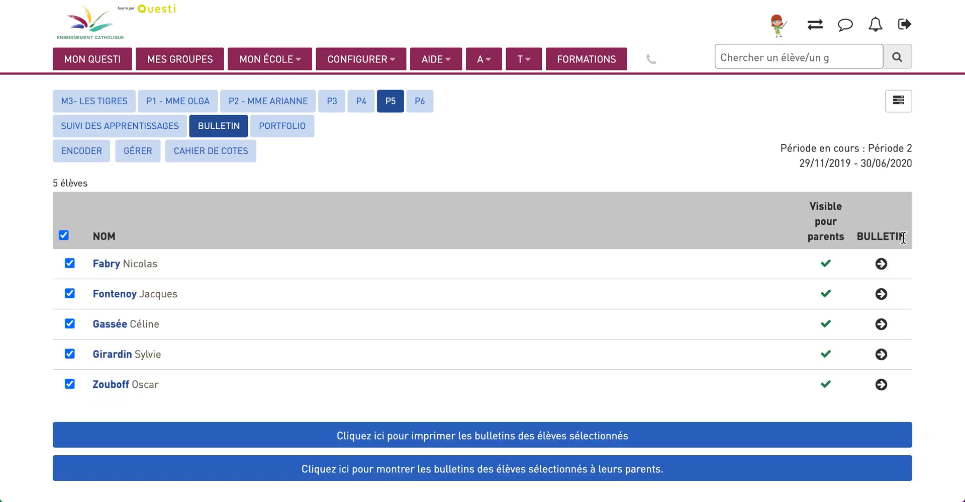
left_click(881, 263)
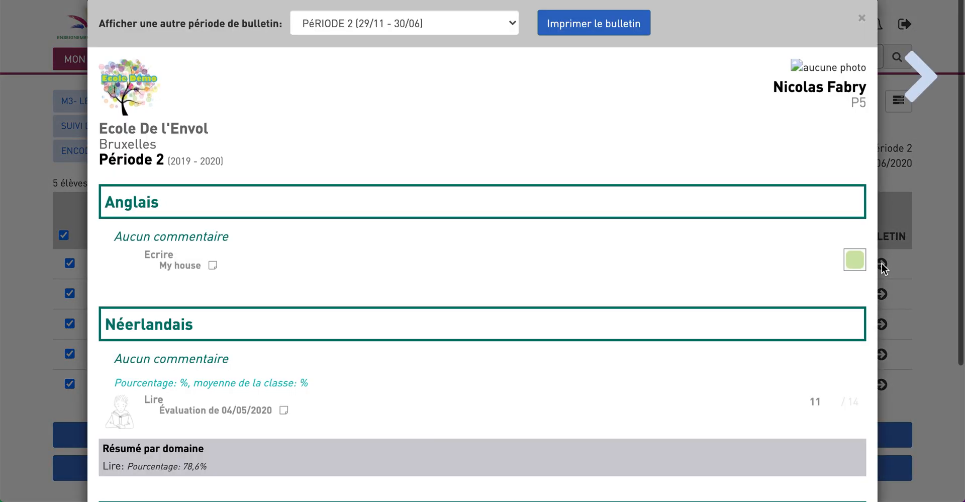
scroll(665, 312, "down", 4)
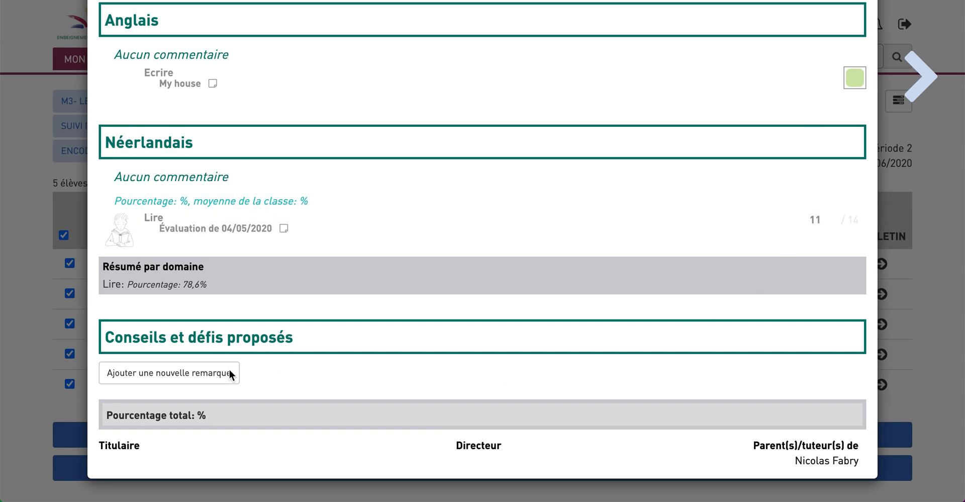
left_click(180, 373)
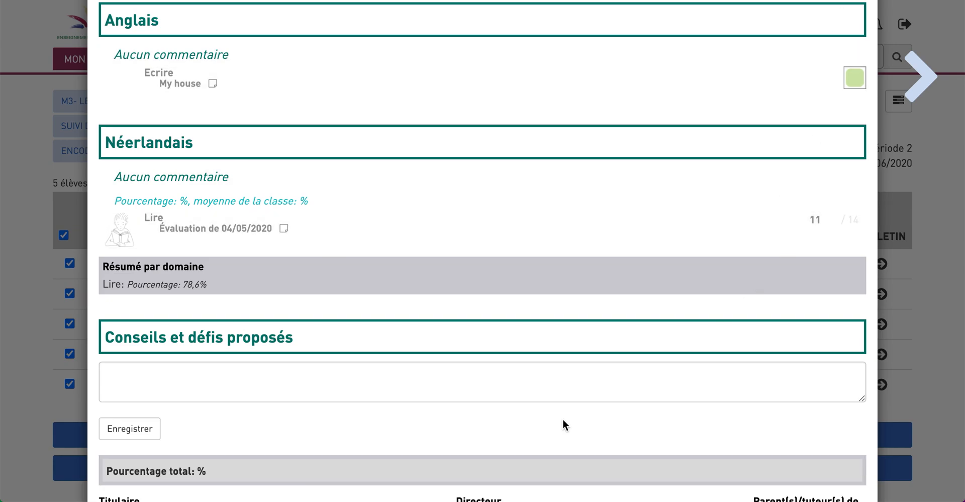
left_click(257, 388)
type("flhlsdjhflqhlfqshlfh")
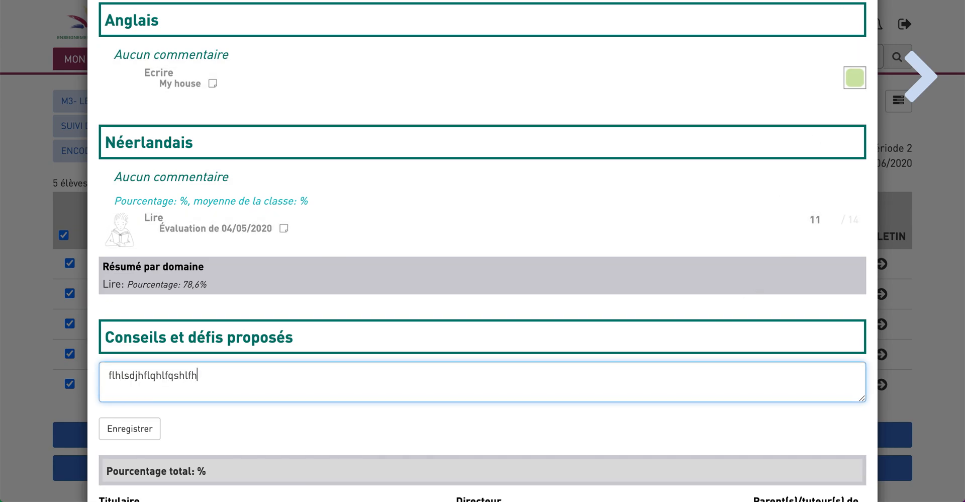
type("sq qsldihqlshdlqshdlq wj")
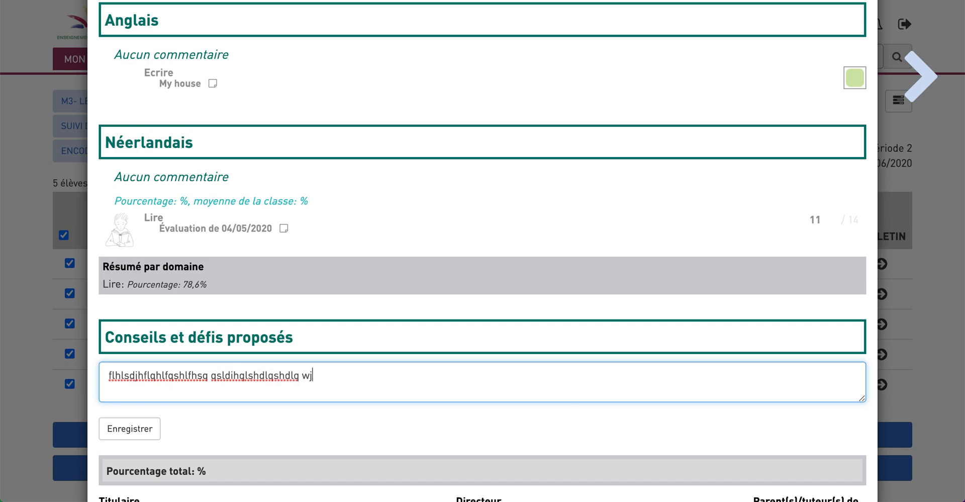
type("dhlqhsld  lqskhdlhqdlh")
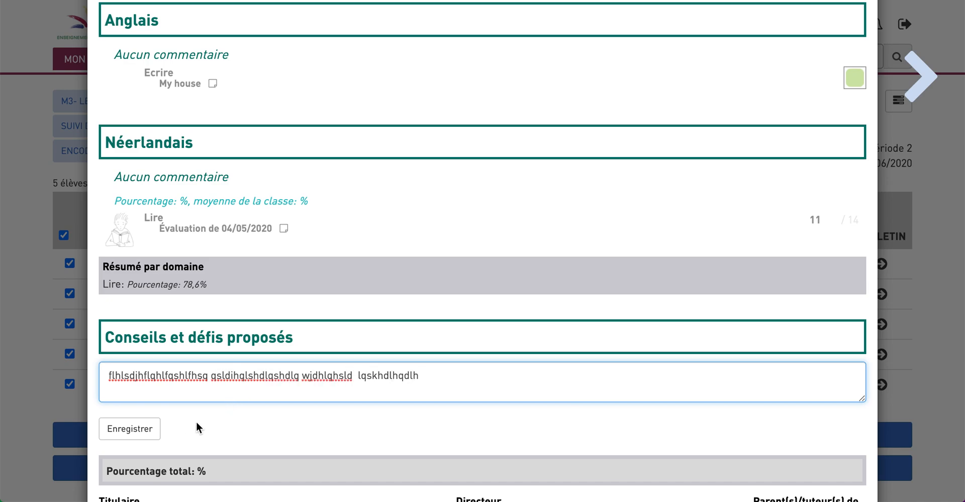
left_click(135, 428)
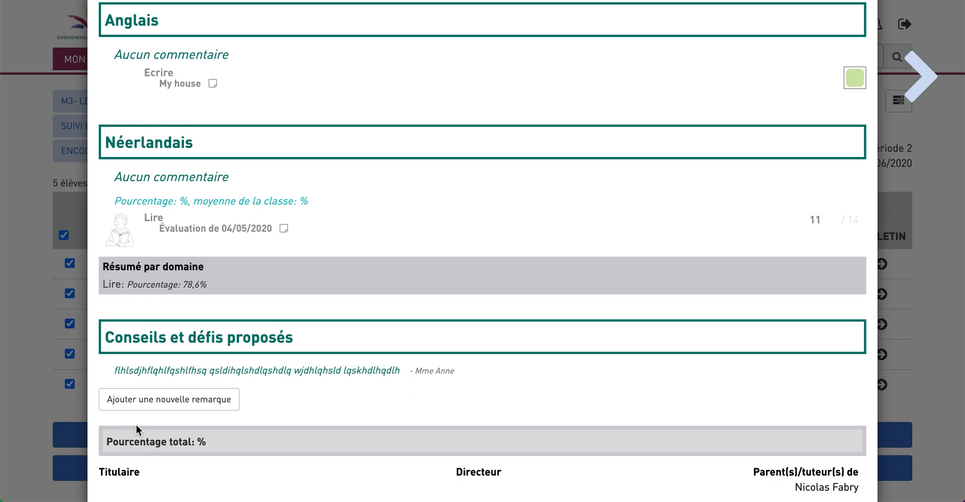
Step: Generate the first P5 pupil's printable report card, view the downloaded PDF, and close it
scroll(504, 236, "up", 1)
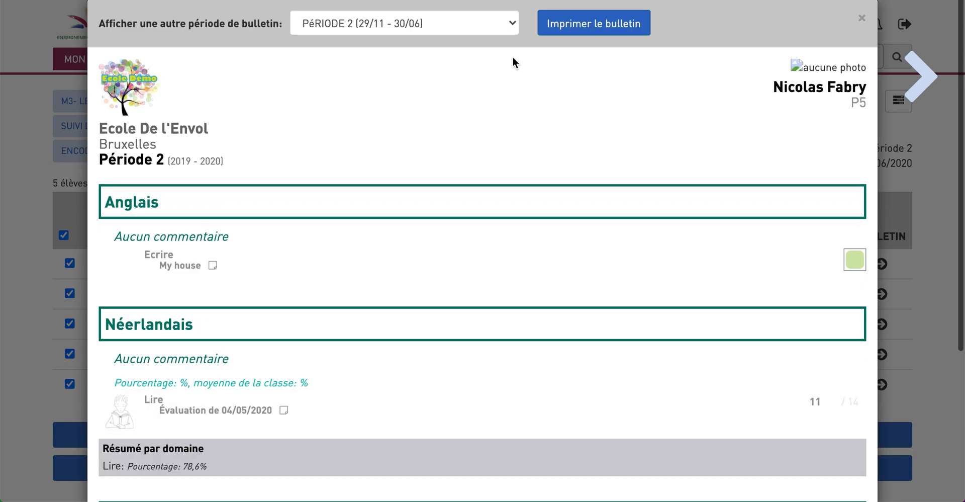
left_click(596, 25)
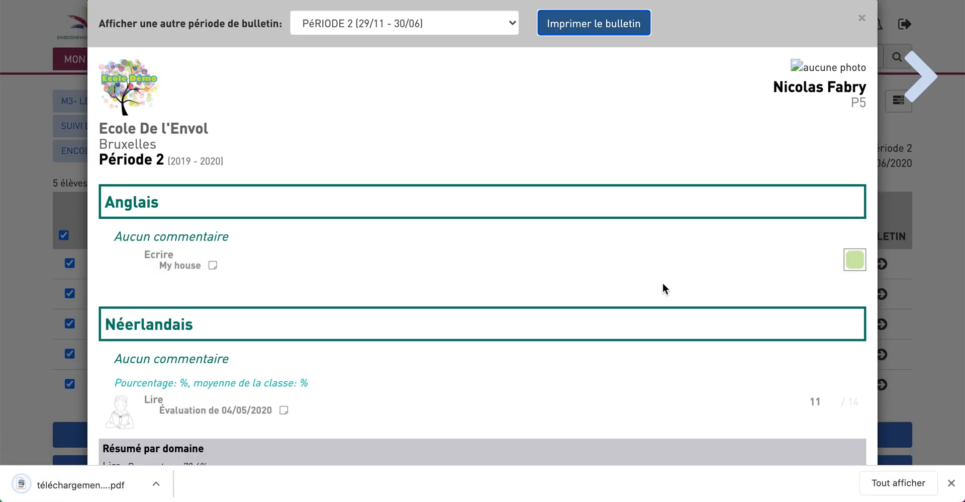
left_click(78, 492)
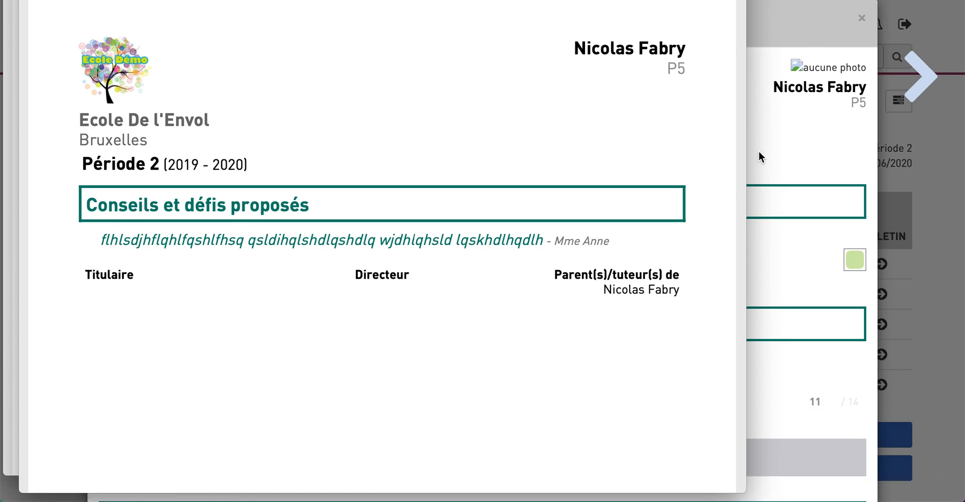
left_click(803, 155)
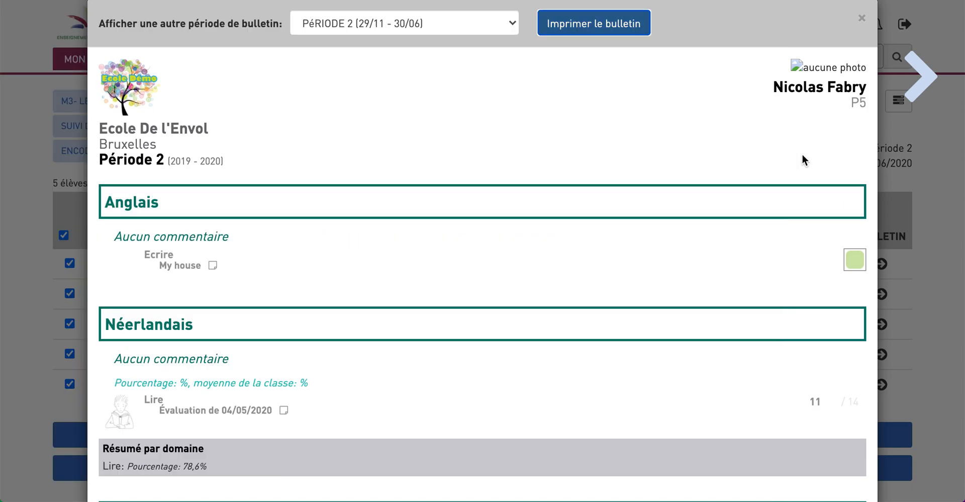